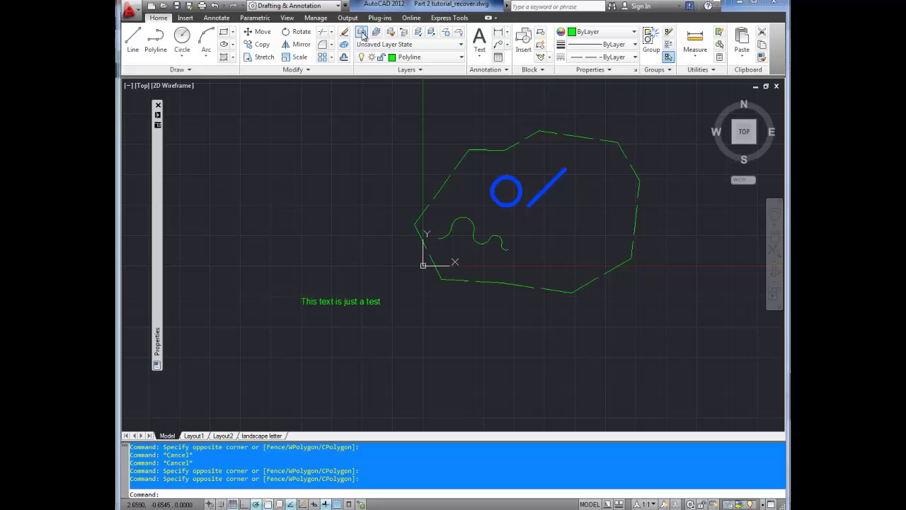
- Open the Layer Properties palette, float it over the drawing and enlarge it to show the colour column
left_click(361, 32)
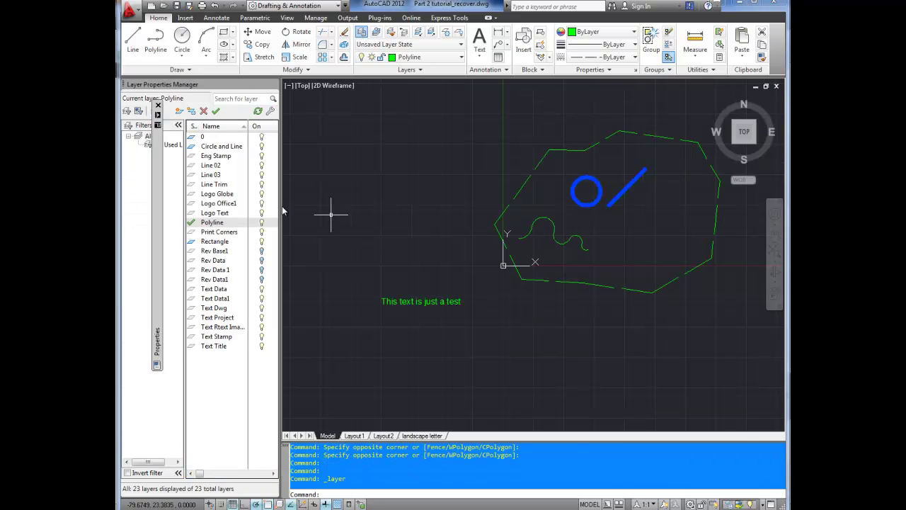
mouse_move(203, 88)
left_mouse_down()
mouse_move(377, 137)
mouse_move(401, 159)
left_mouse_up()
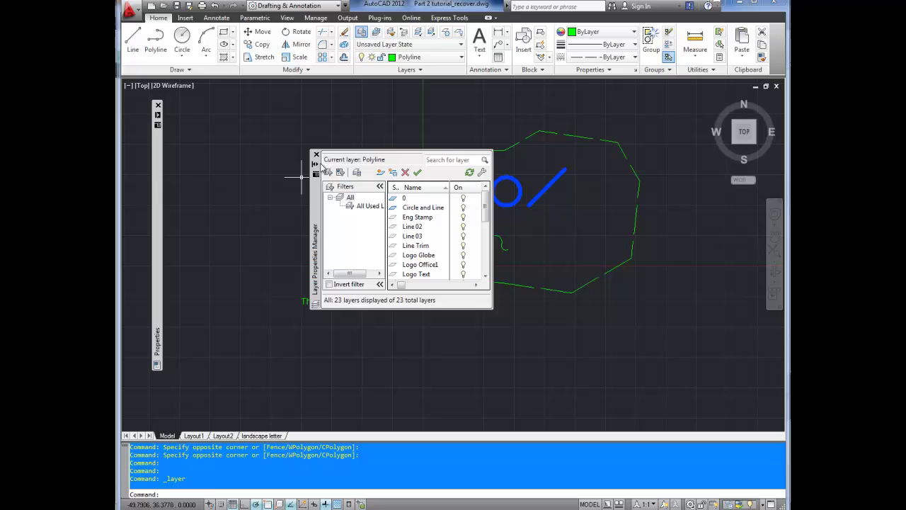
left_click_drag(493, 249, 760, 275)
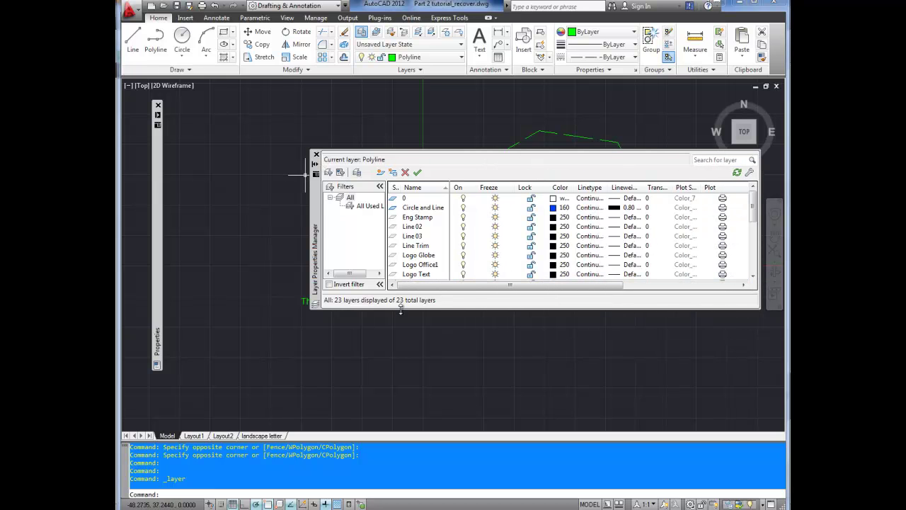
left_click_drag(402, 309, 400, 396)
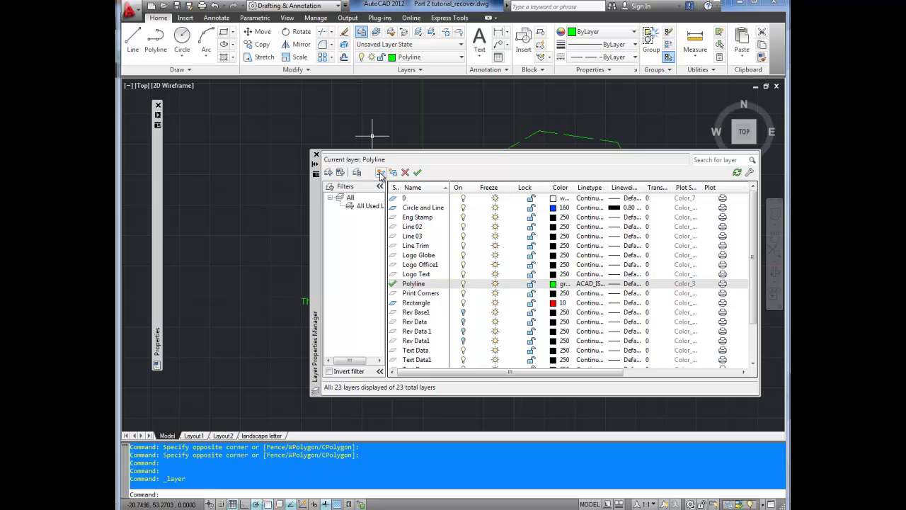
- Create a layer named Text with colour 40 and make it current
left_click(381, 175)
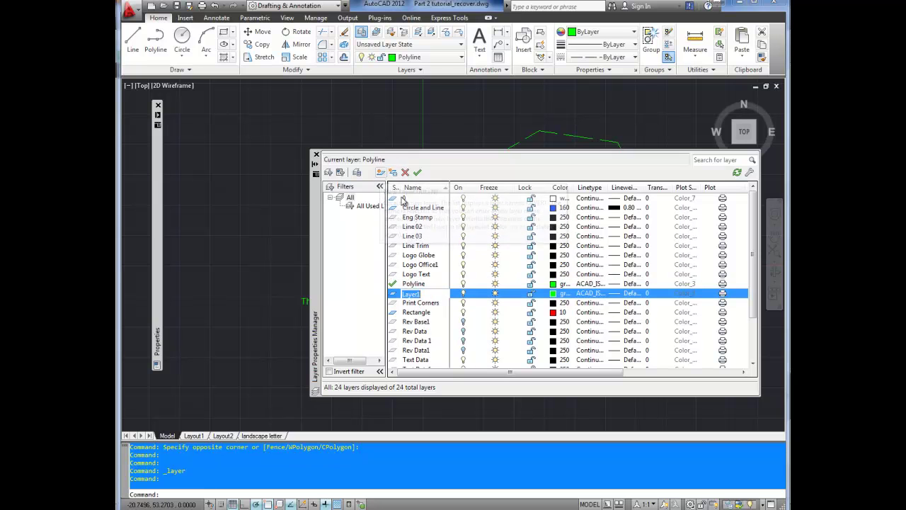
type("Text")
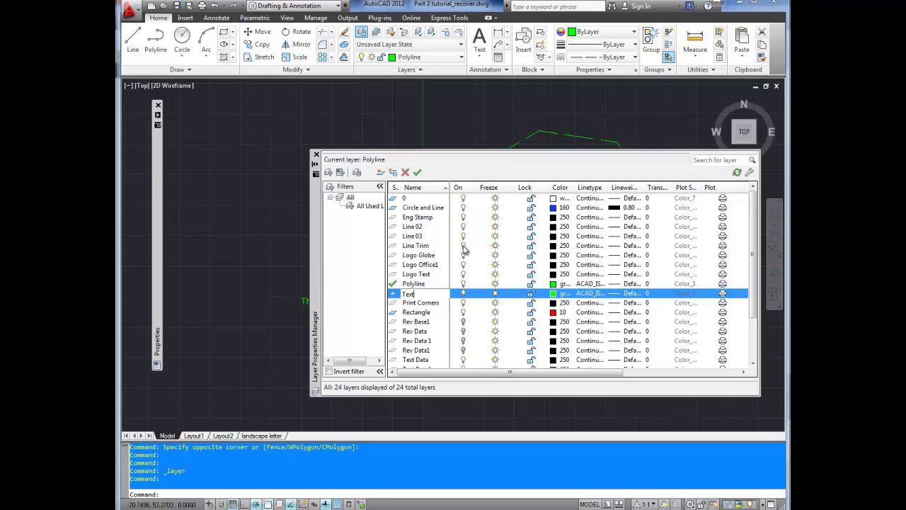
key("Return")
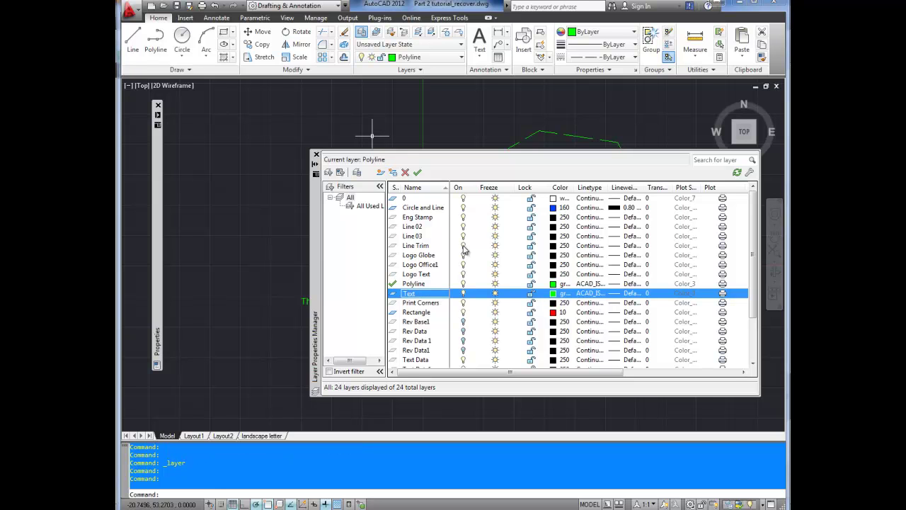
left_click(557, 298)
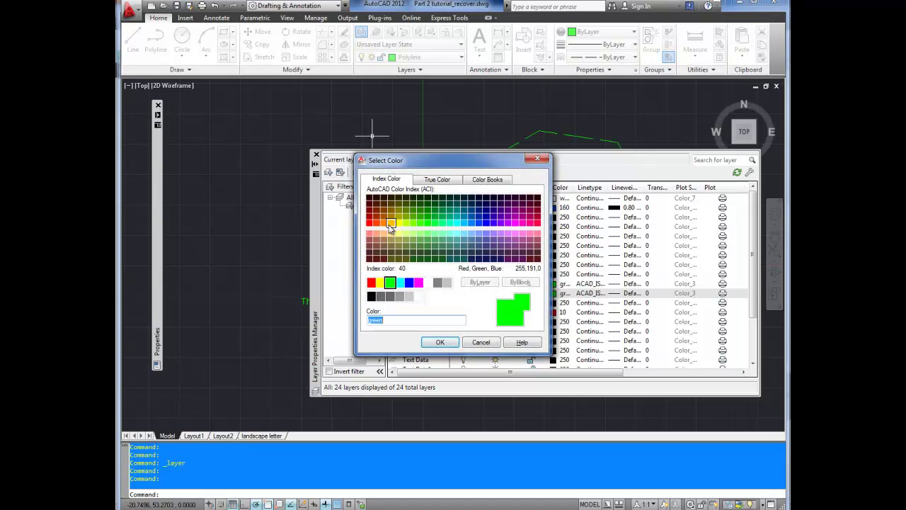
left_click(391, 224)
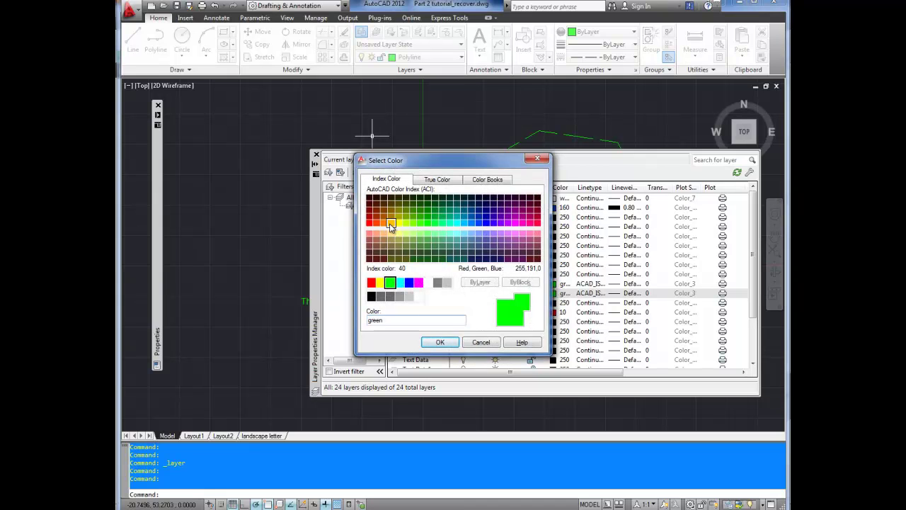
left_click(441, 342)
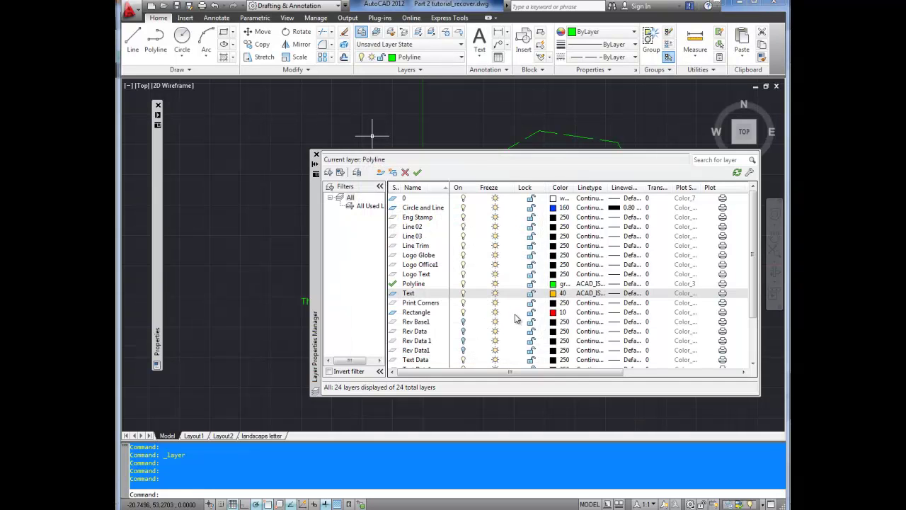
left_click(417, 173)
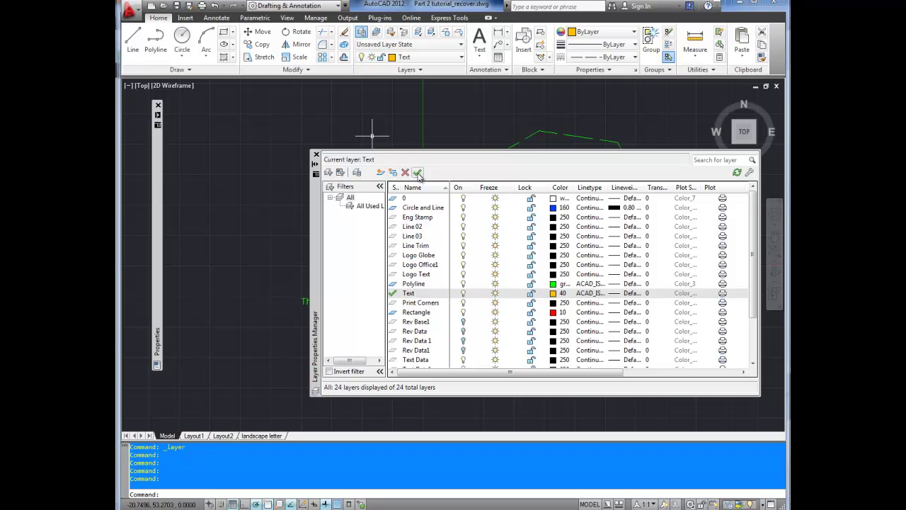
- Close the layer palette, start MTEXT with MT and place the text box's first corner above the test note
left_click(317, 156)
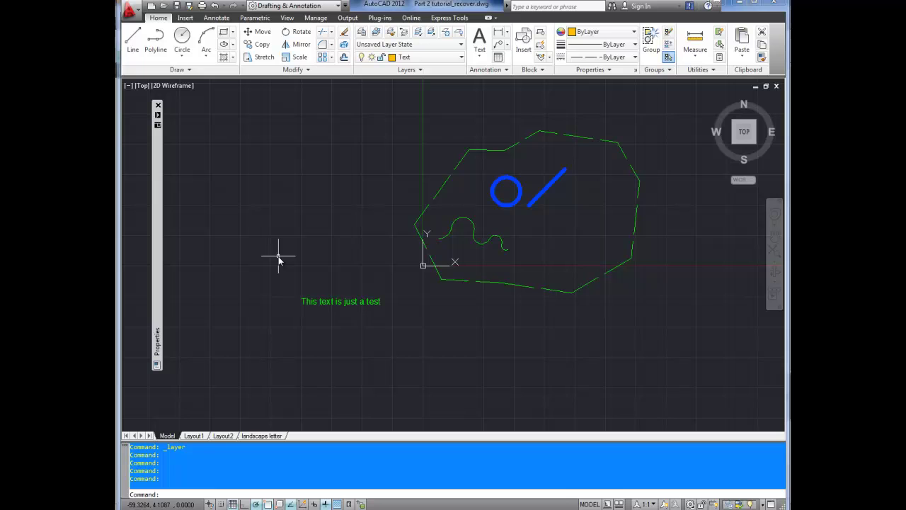
type("MT")
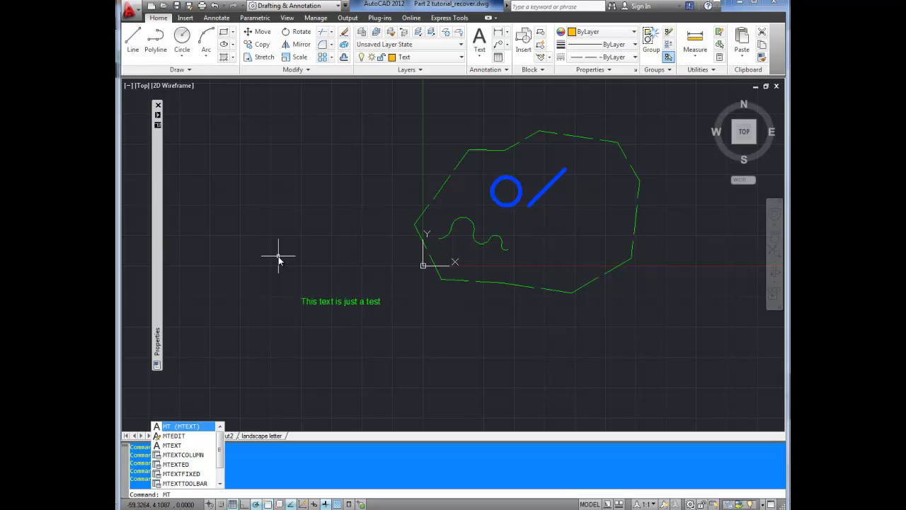
key("Return")
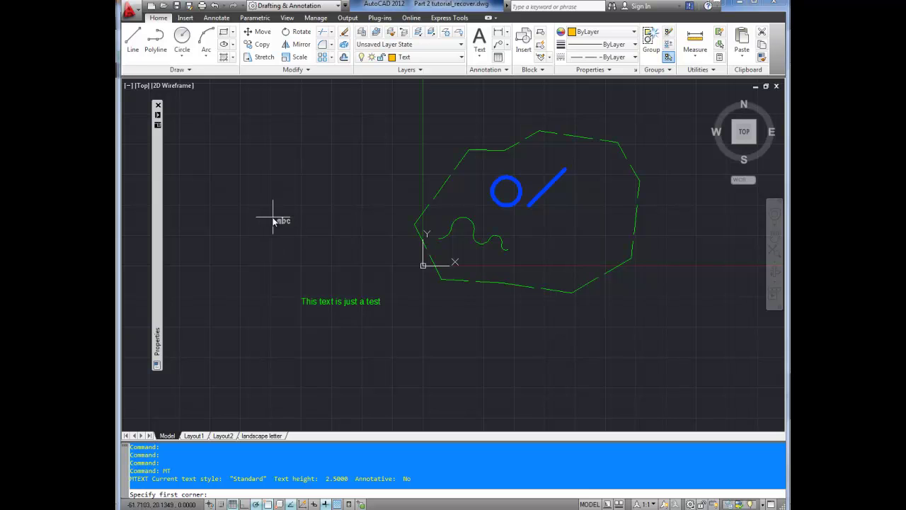
left_click(256, 182)
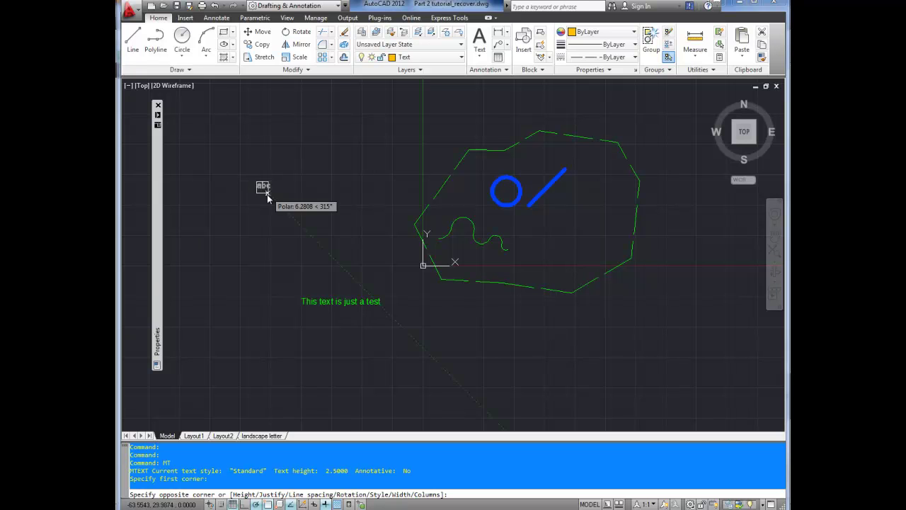
- Set the box's opposite corner and type 'This text is just an example of how to use mtext!'
left_click(381, 251)
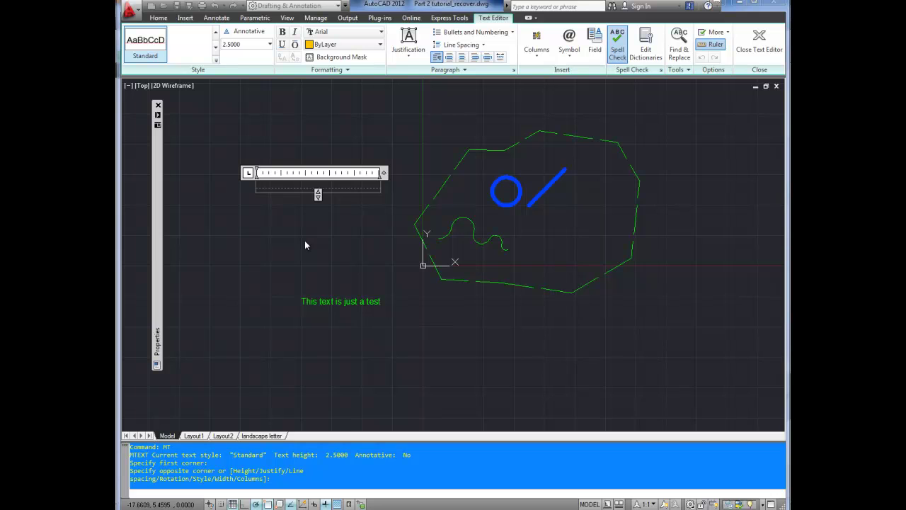
type("This text is ju")
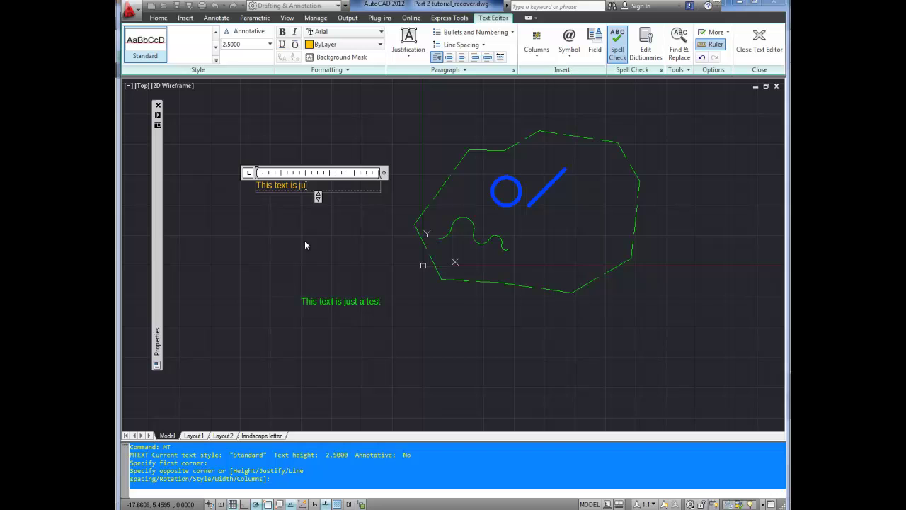
type("st an e")
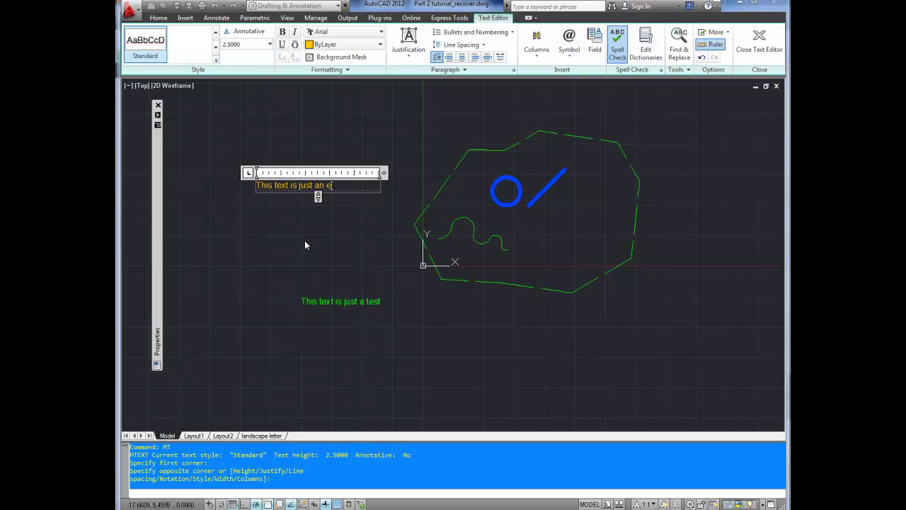
type("xample of how to ")
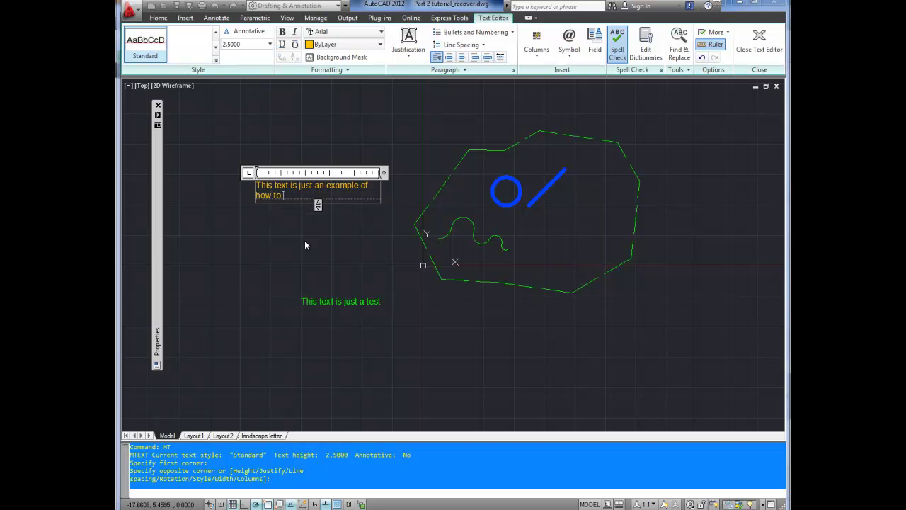
type("use mtext!")
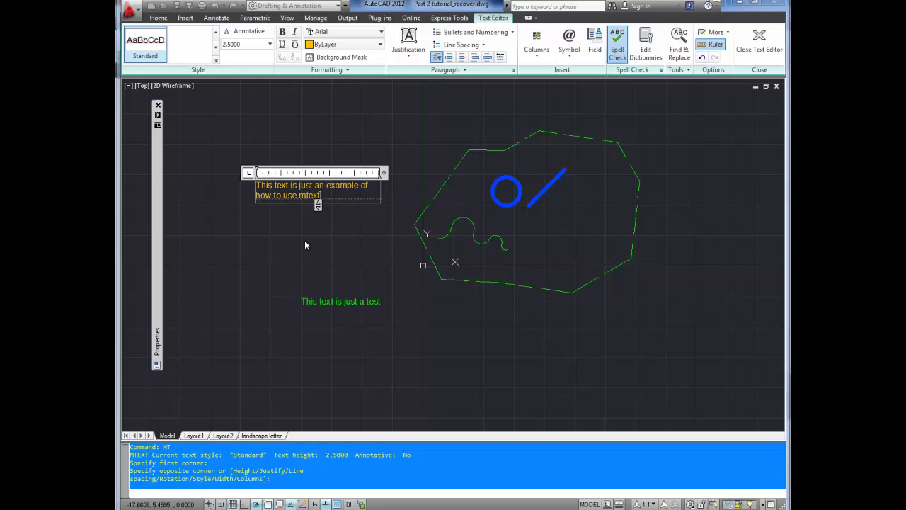
key("BackSpace")
type("!")
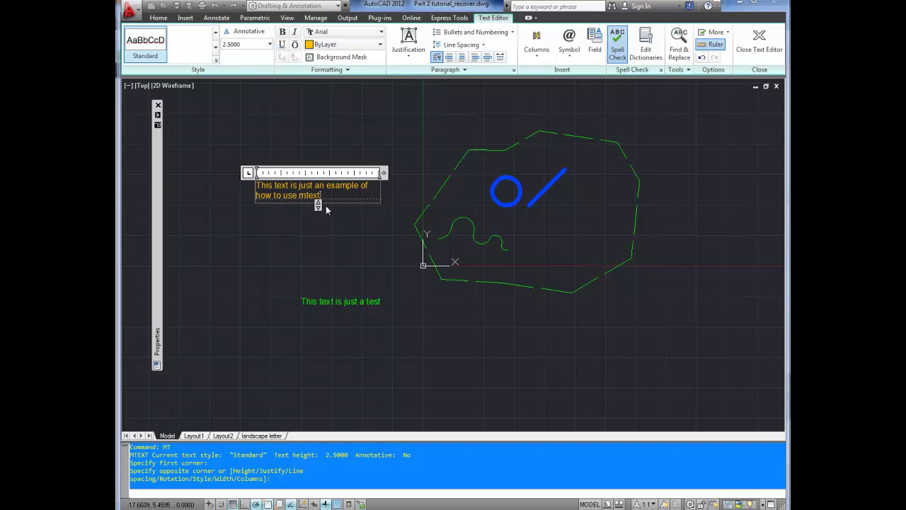
- Select the note's text and apply the Berlin Sans FB font
left_click_drag(347, 196, 249, 183)
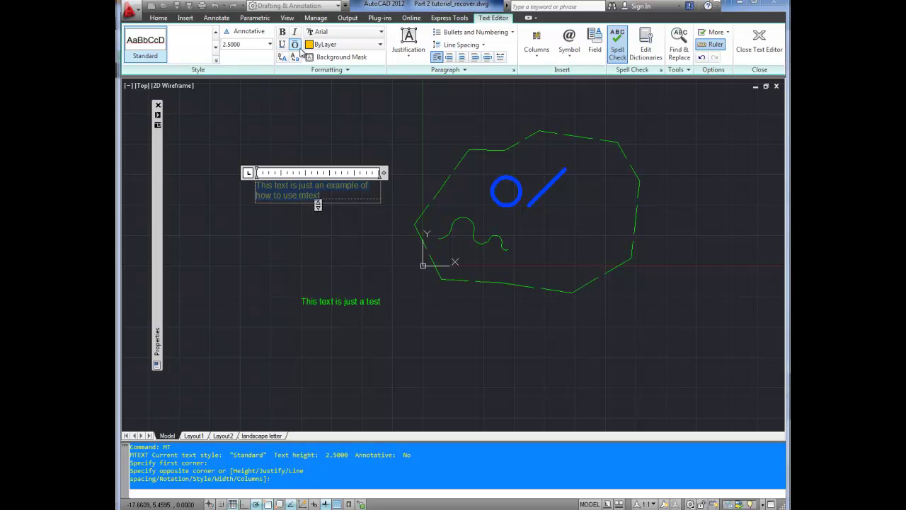
left_click(336, 33)
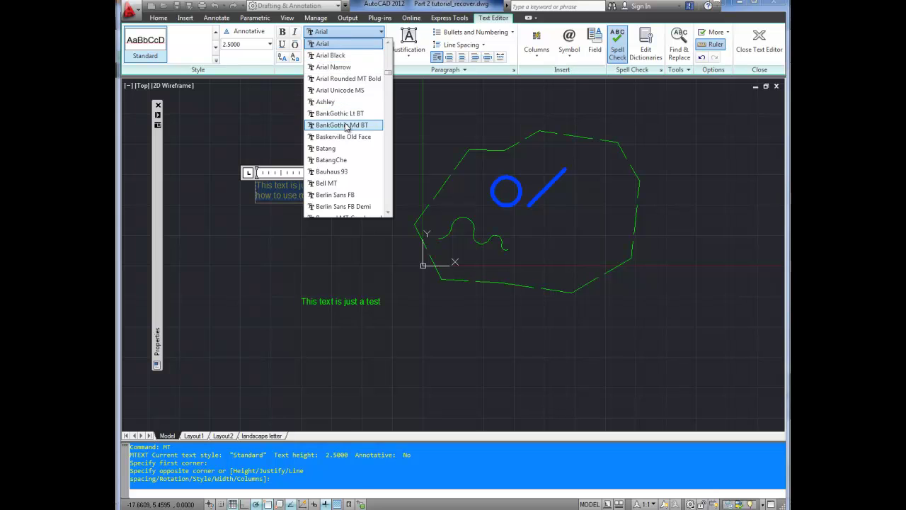
left_click(335, 196)
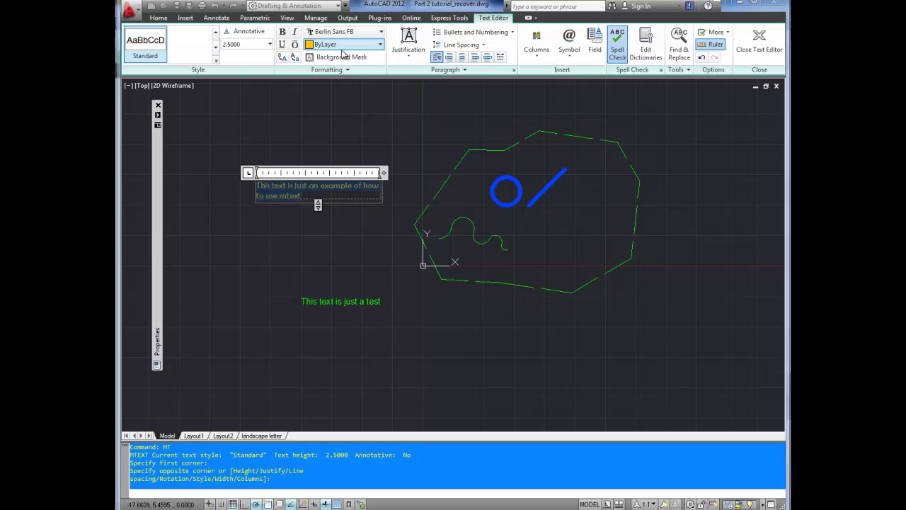
- Try bold, italic, underline and overline, leaving the note italic only
left_click(282, 31)
left_click(295, 32)
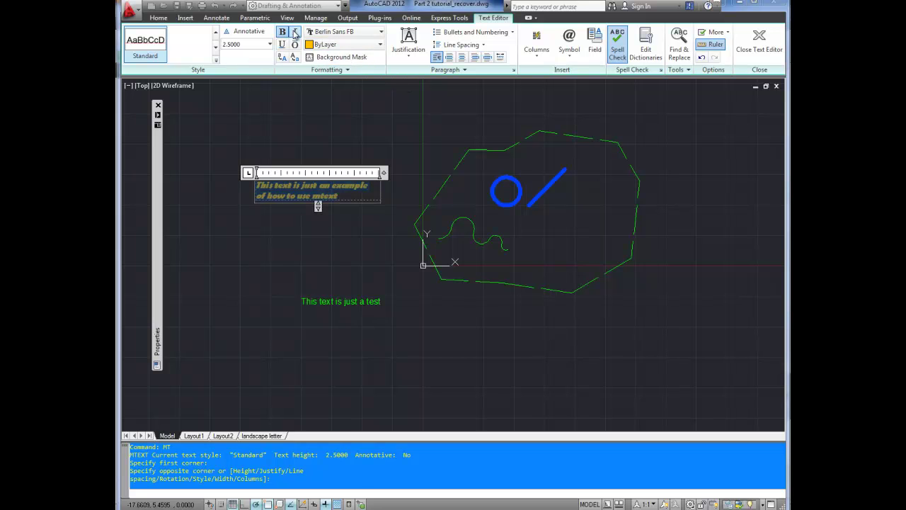
left_click(282, 44)
left_click(296, 44)
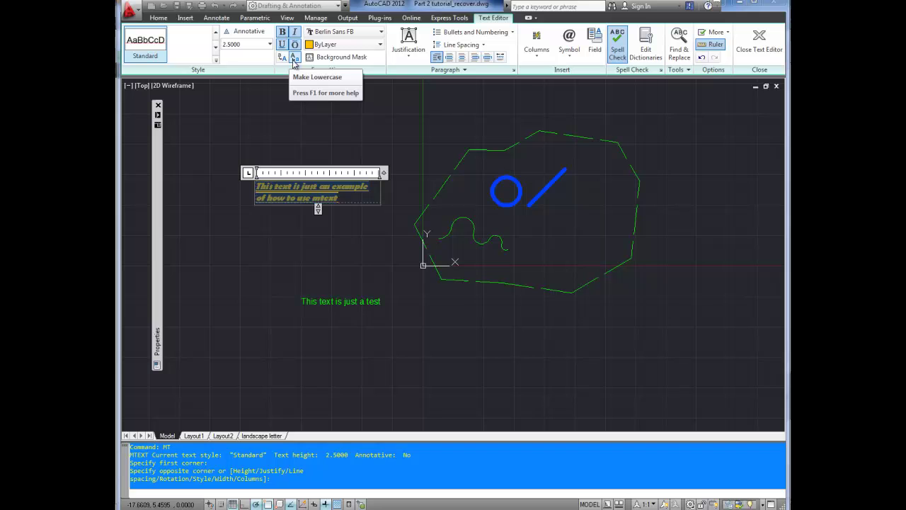
left_click(295, 45)
left_click(282, 44)
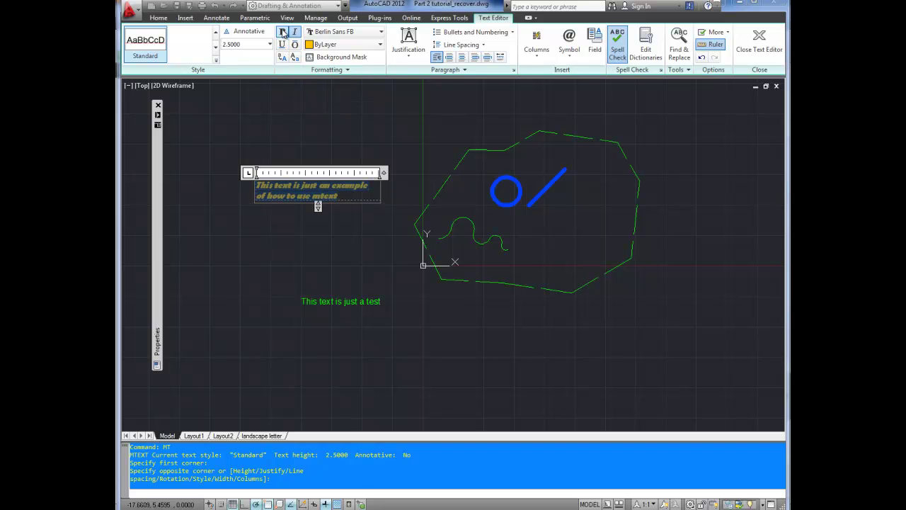
left_click(282, 33)
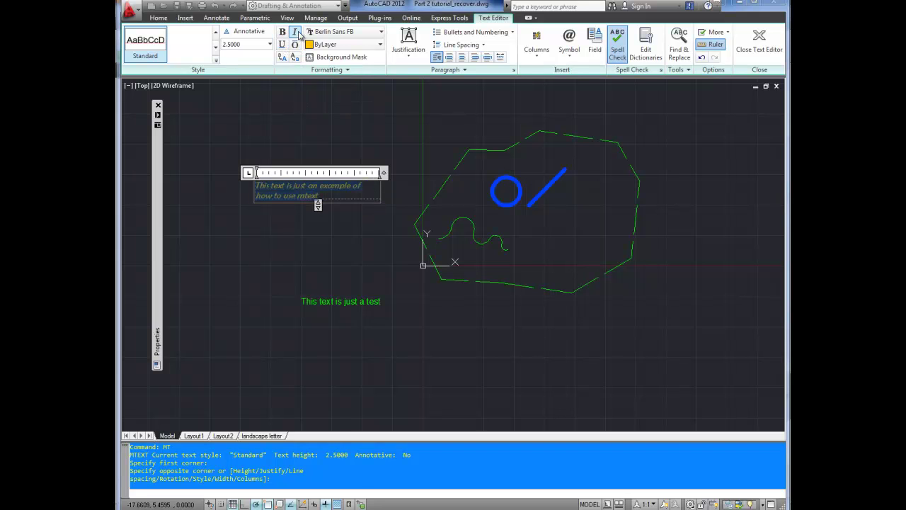
left_click(247, 44)
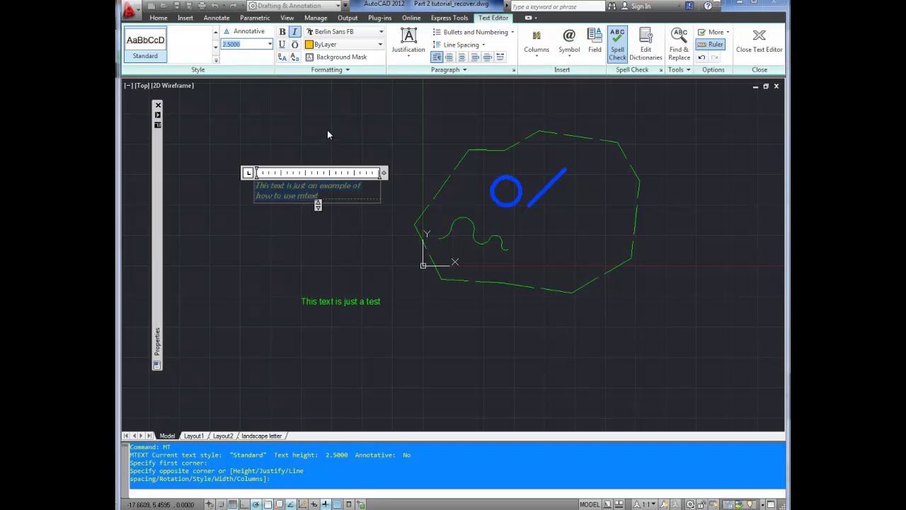
left_click(249, 44)
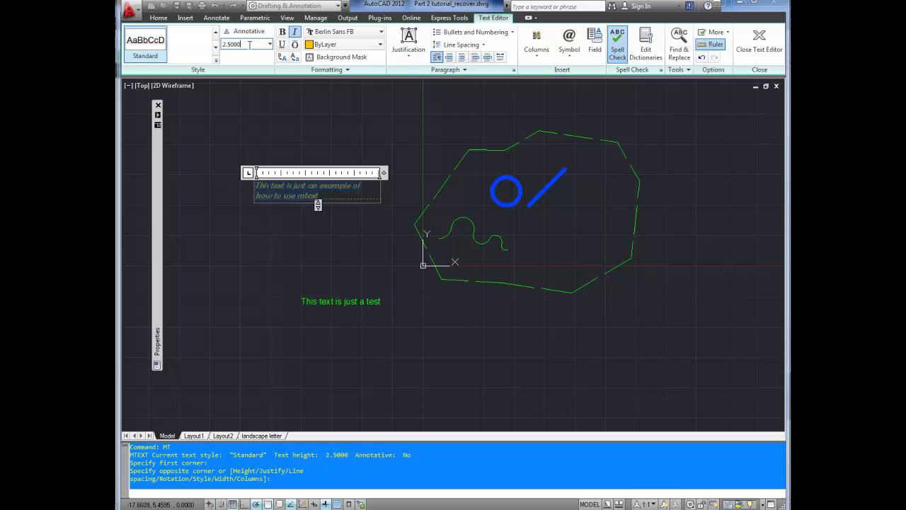
double_click(249, 44)
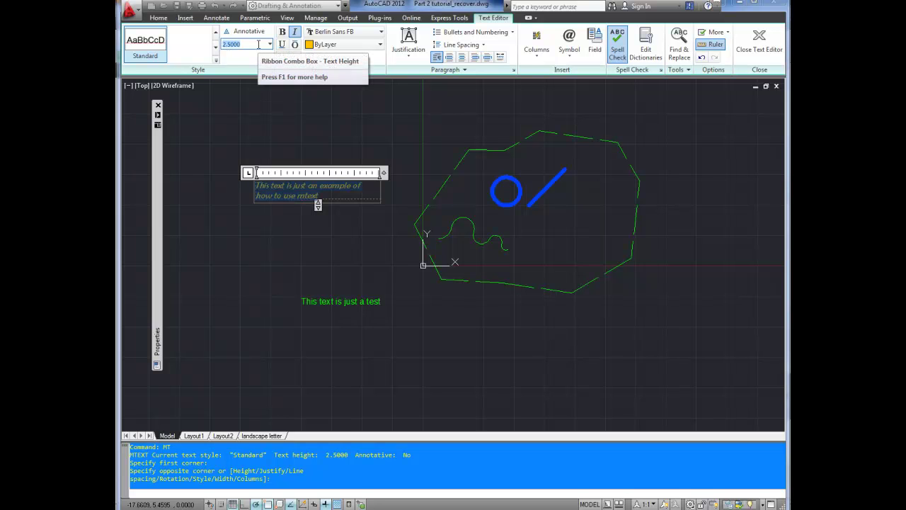
type("20")
key("Return")
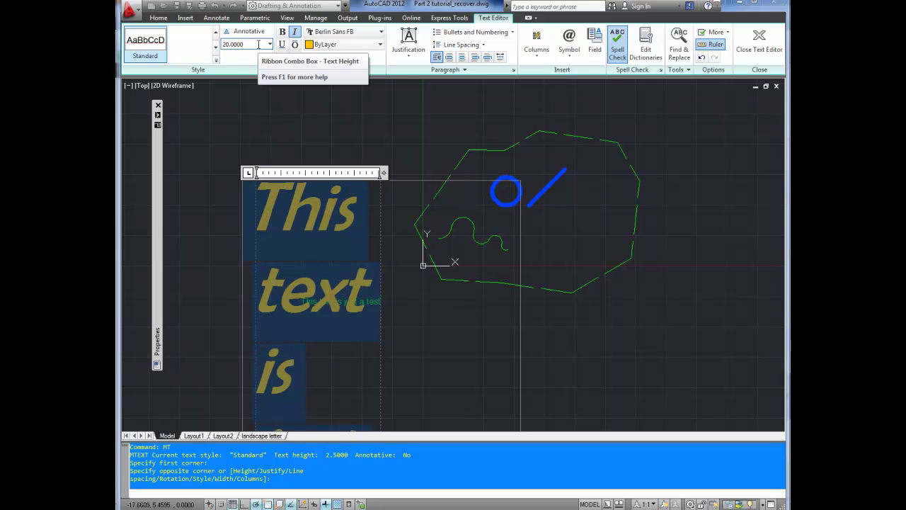
left_click(257, 44)
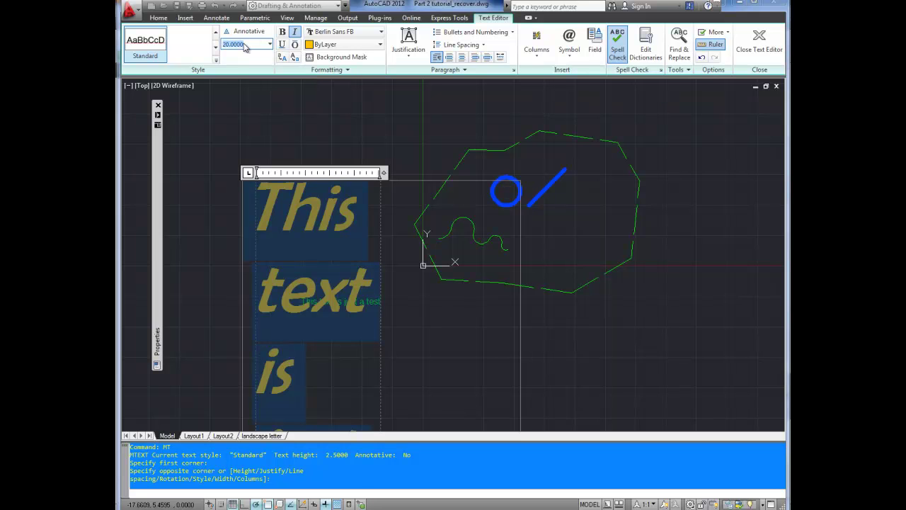
type("0.2")
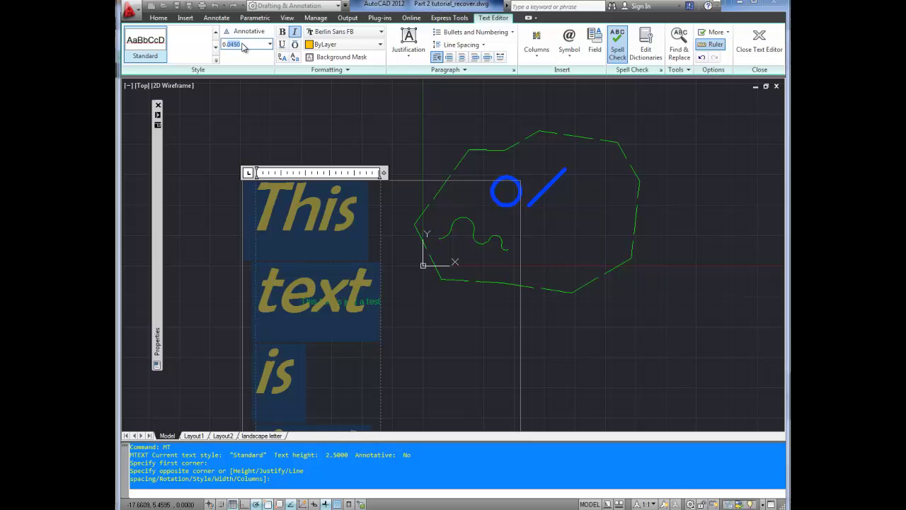
key("Return")
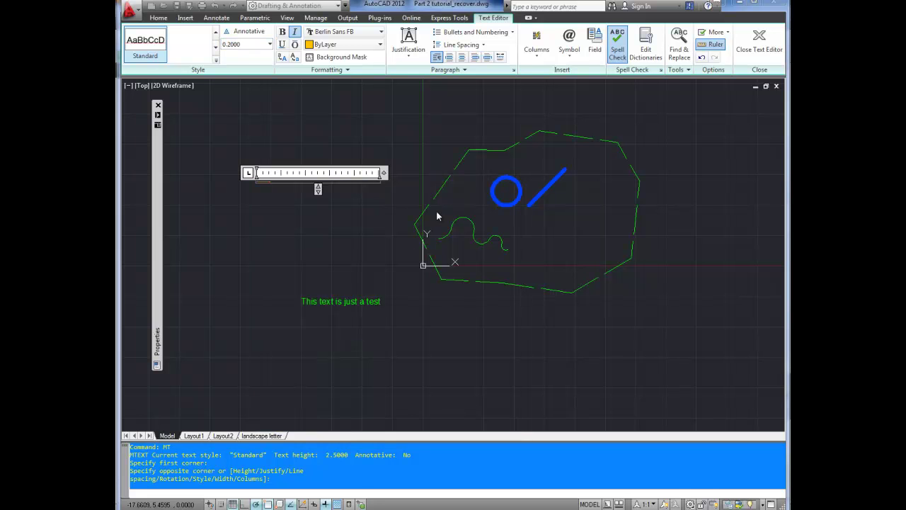
scroll(262, 178, "up", 4)
scroll(274, 194, "down", 5)
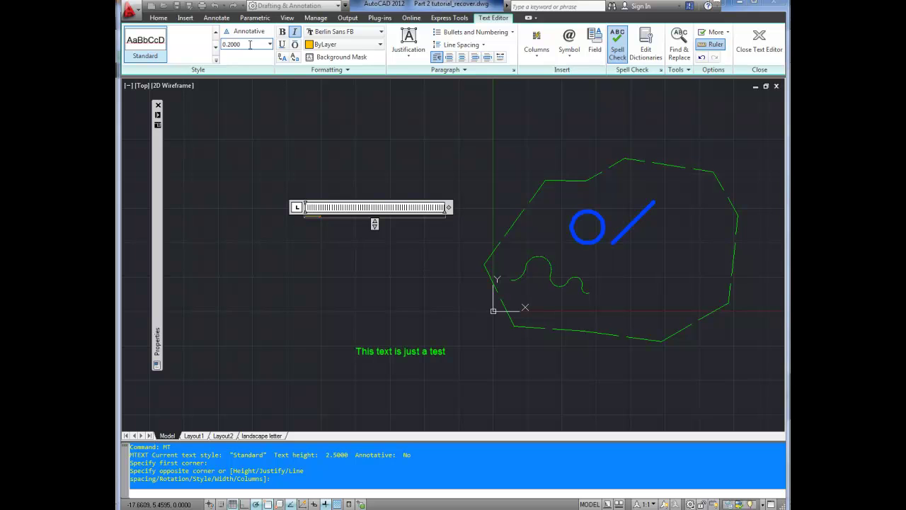
left_click(227, 44)
type("2.5")
key("Return")
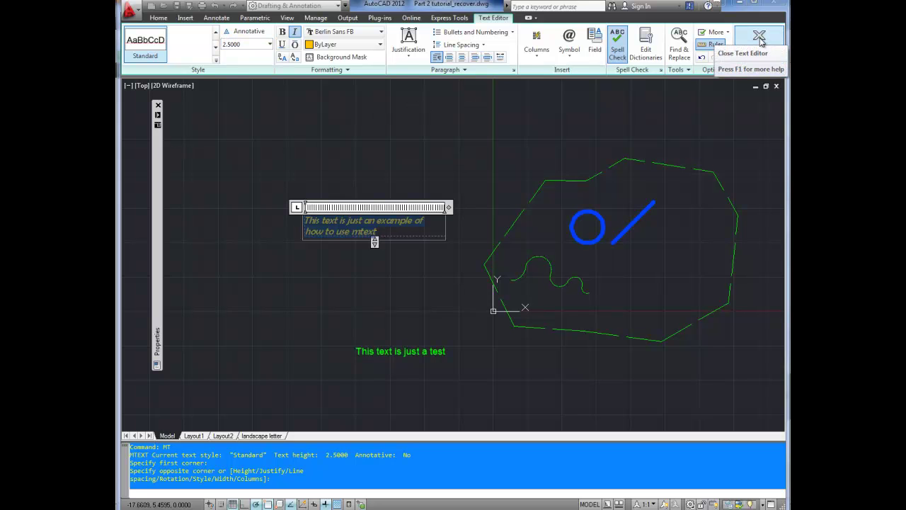
- Close the text editor and move the note lower and to the right with its grip
left_click(293, 167)
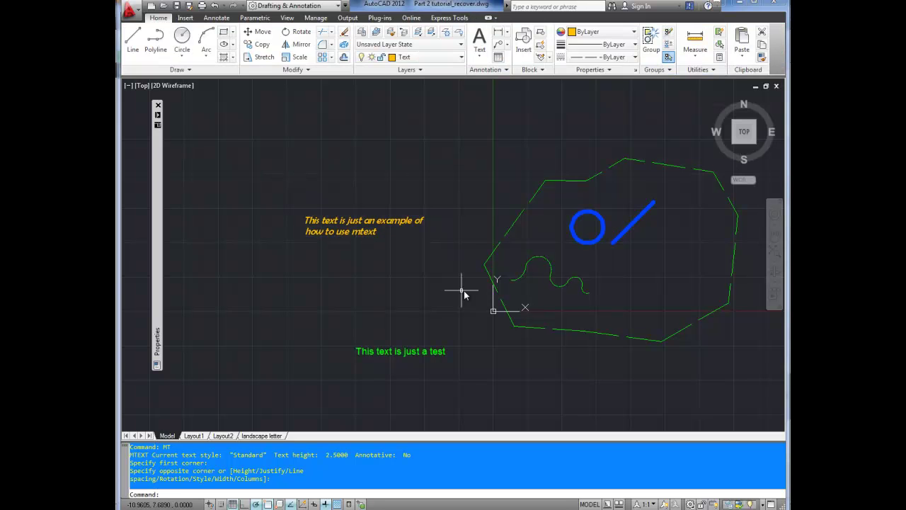
left_click(350, 233)
left_click(306, 216)
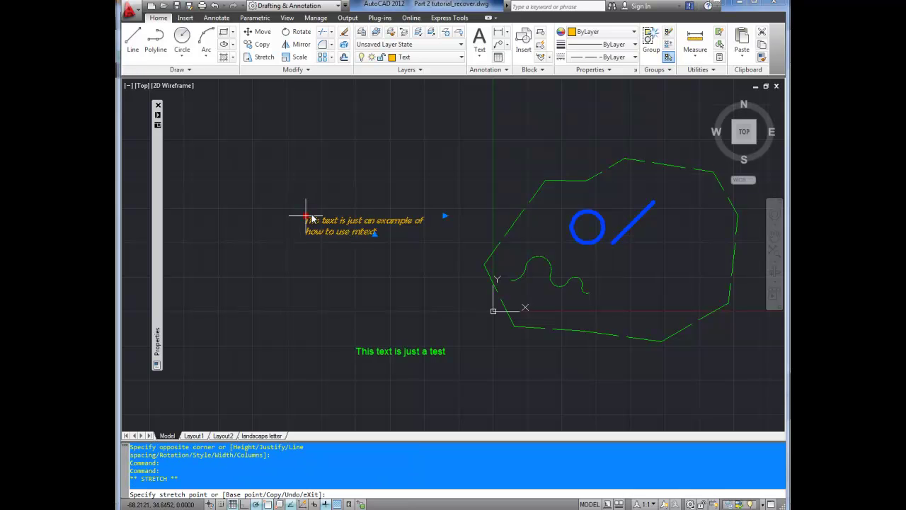
left_click(320, 256)
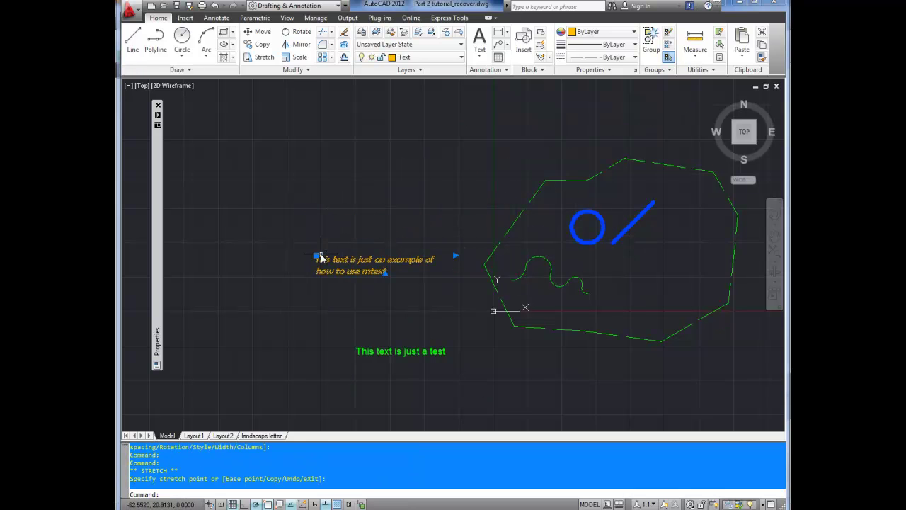
- Widen the note to a single line and move it left of the green outline
left_click(456, 257)
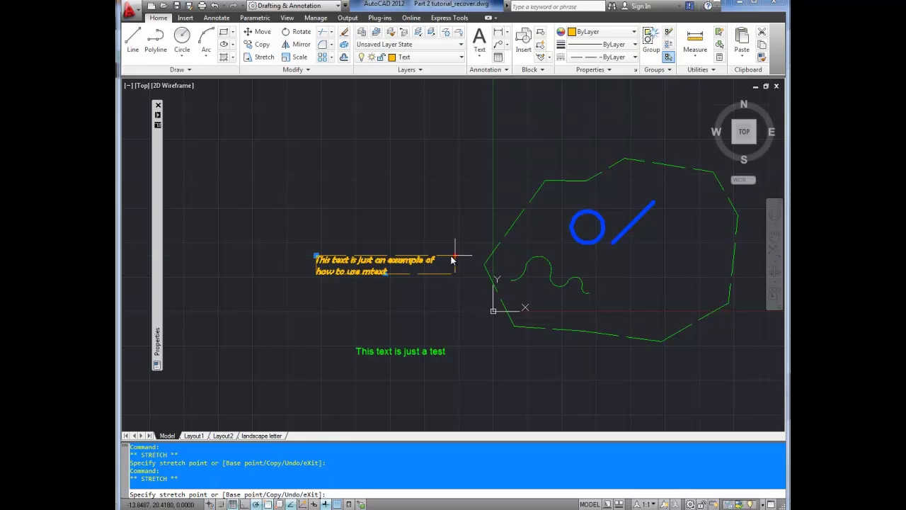
scroll(391, 256, "up", 3)
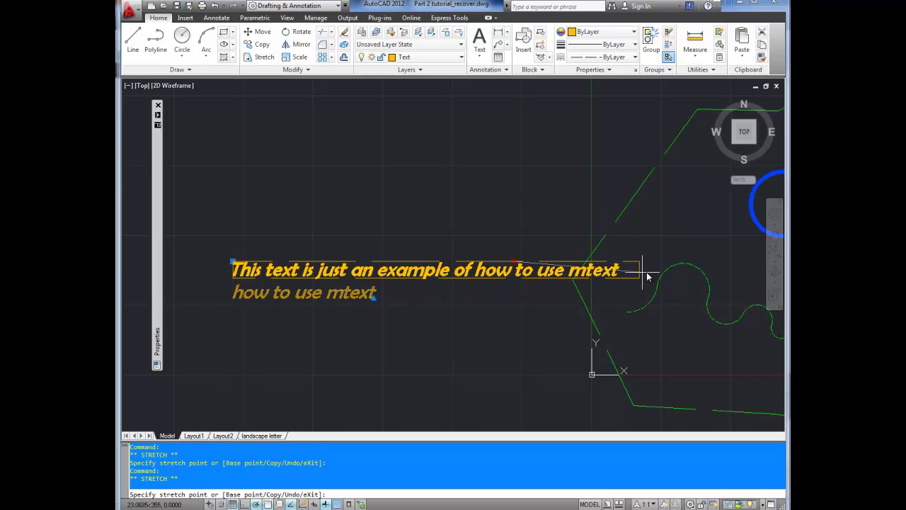
left_click(727, 272)
scroll(712, 264, "down", 5)
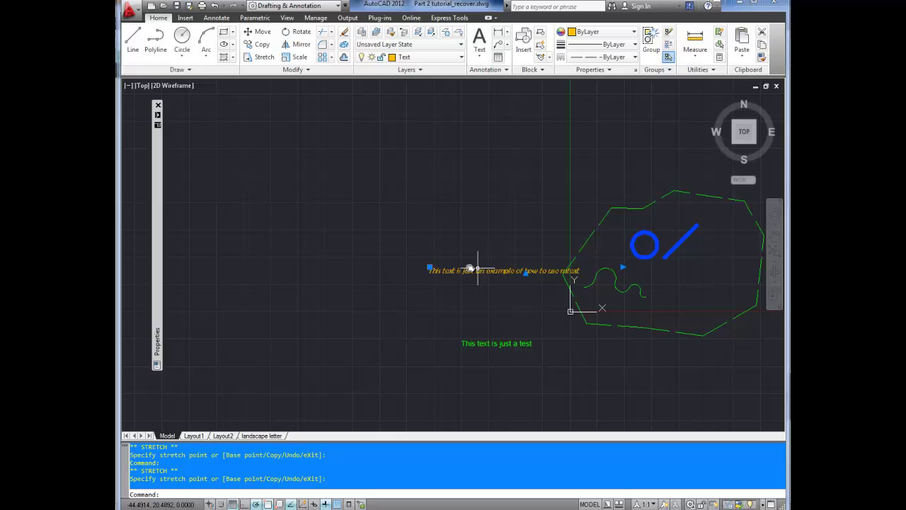
scroll(478, 269, "up", 2)
left_click(403, 269)
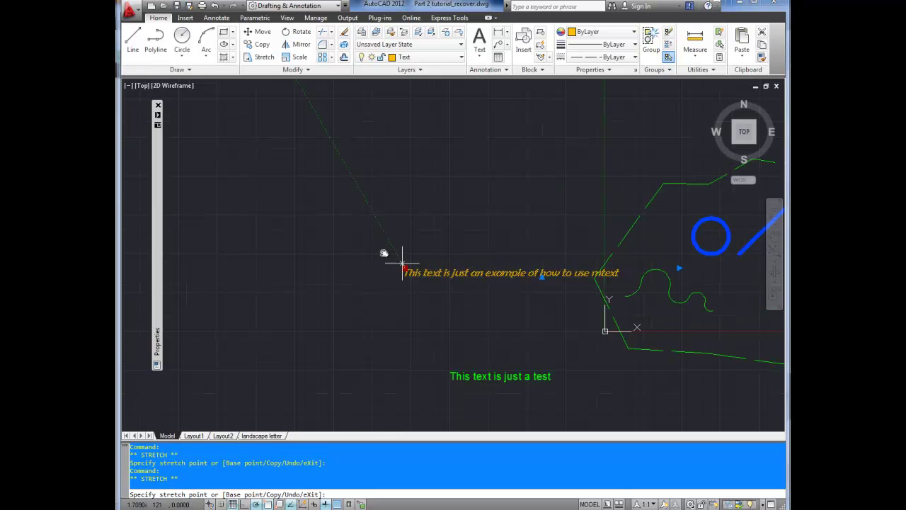
left_click(345, 209)
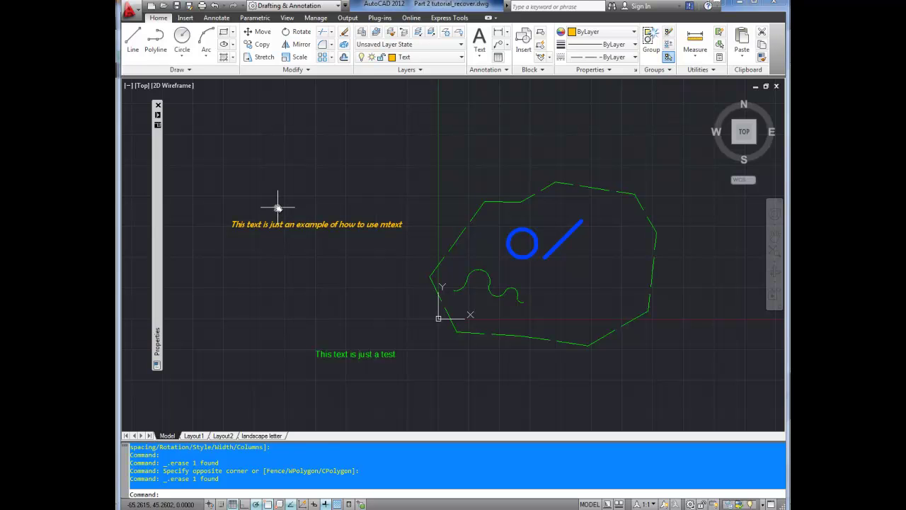
- Start a new MText note and set its first corner at the wavy spline
type("t")
key("Return")
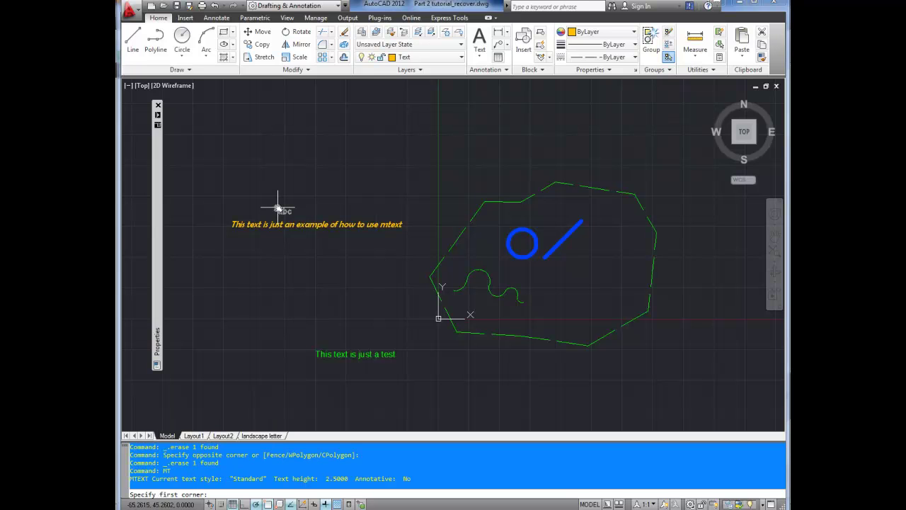
middle_click_drag(607, 269, 493, 253)
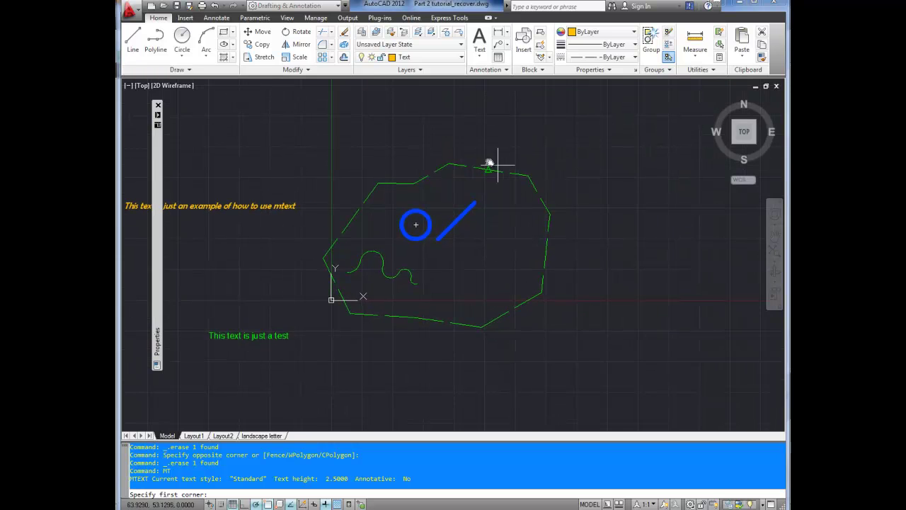
scroll(489, 170, "up", 2)
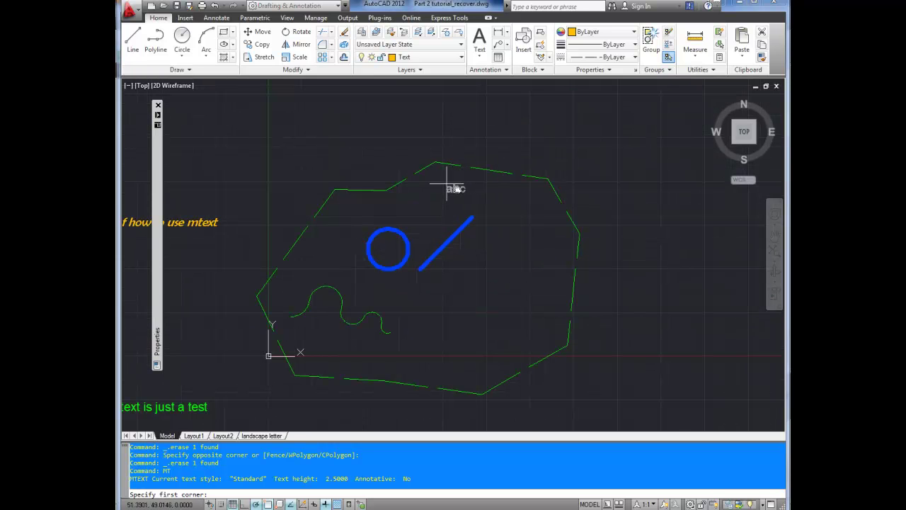
left_click(324, 314)
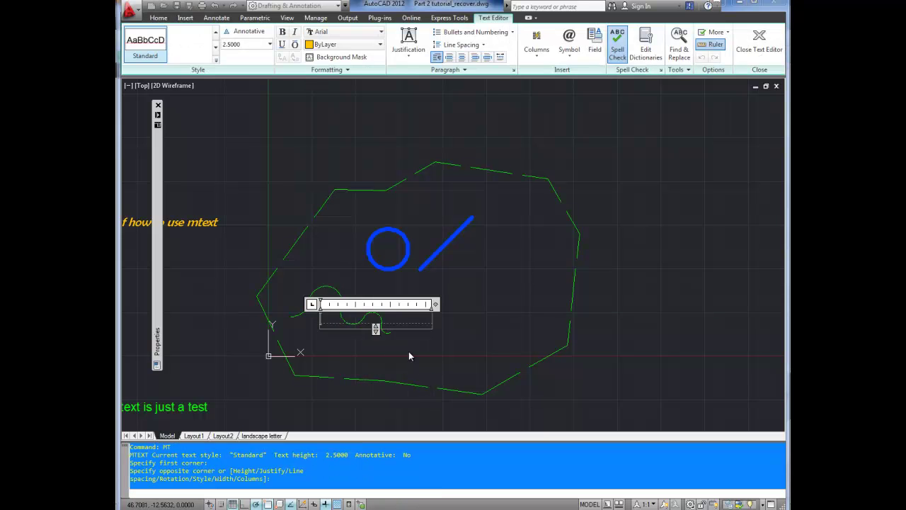
- Type three lines of placeholder letters into the note
type("sadl;fjaslkdfjlasjdf")
key("Return")
key("Return")
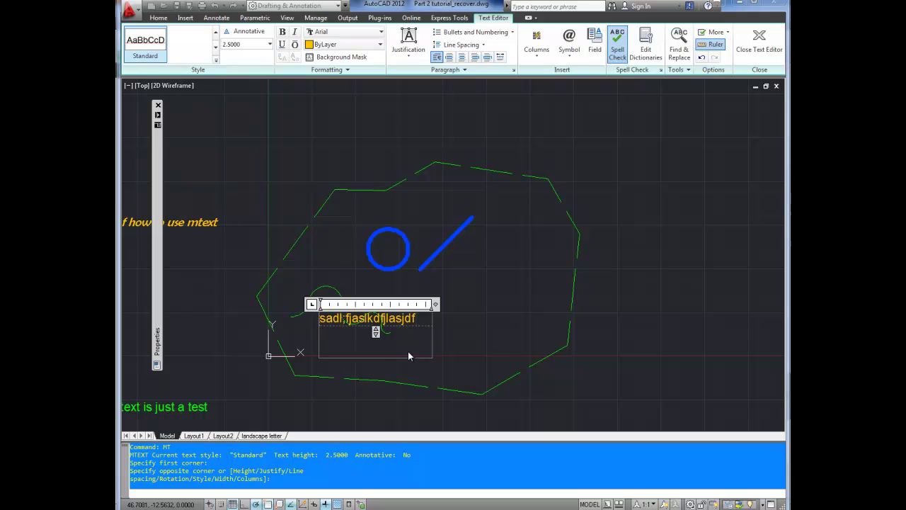
type("asdlfjsdklfjasldkj")
key("Return")
type("sdlfjaskldjflsdjljksdfa")
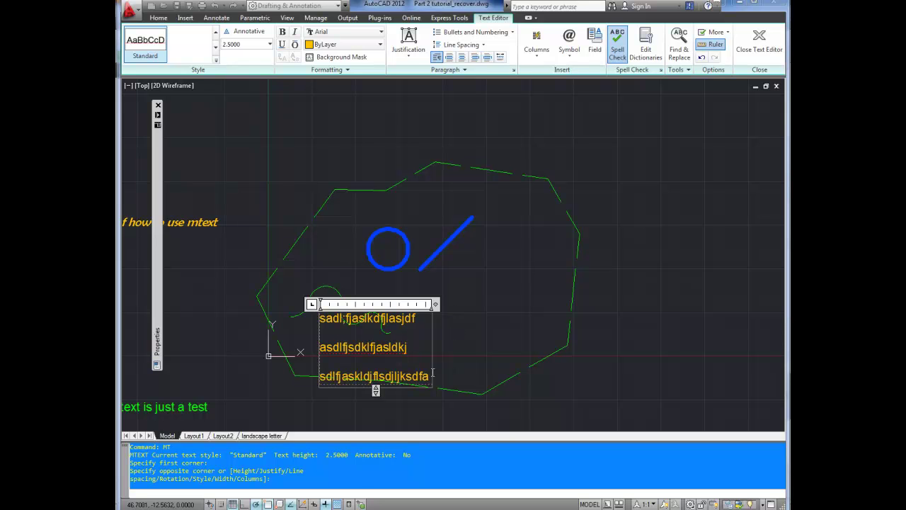
- Set all three lines to bold Cambria and commit the note
left_click_drag(429, 376, 320, 318)
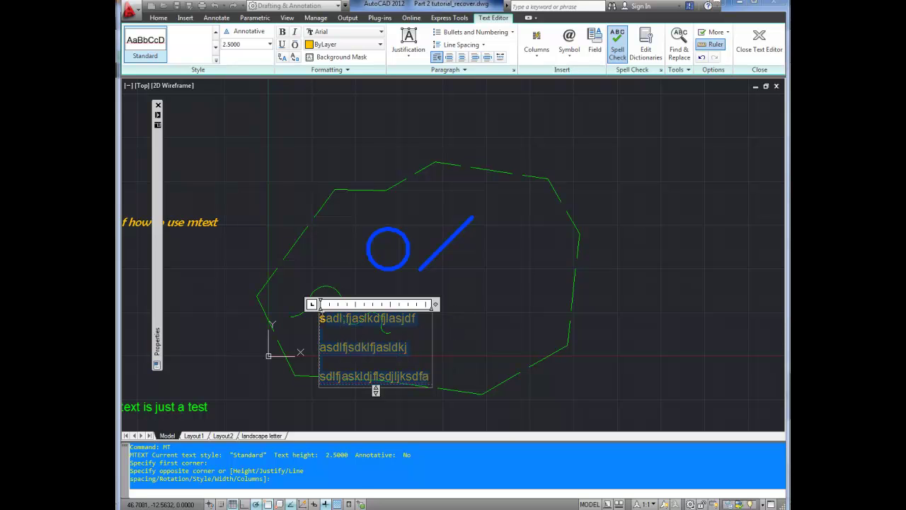
left_click(343, 32)
scroll(354, 157, "down", 8)
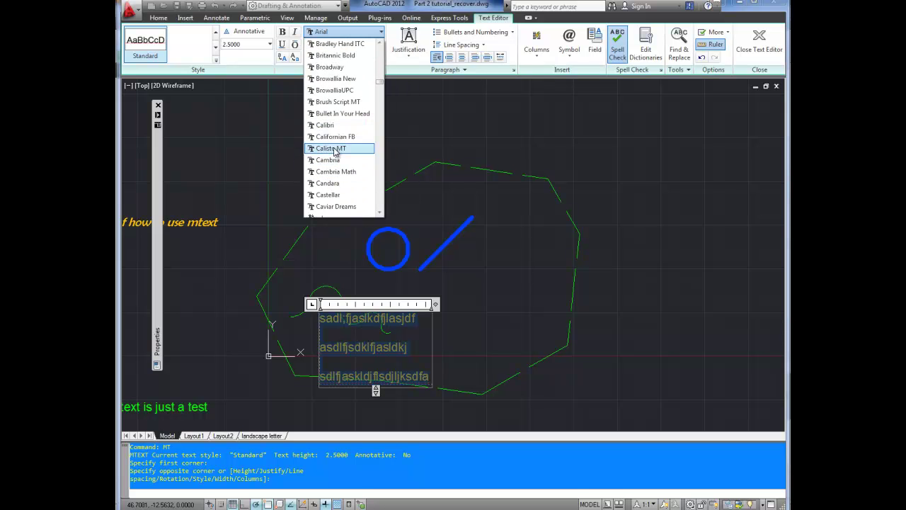
left_click(333, 160)
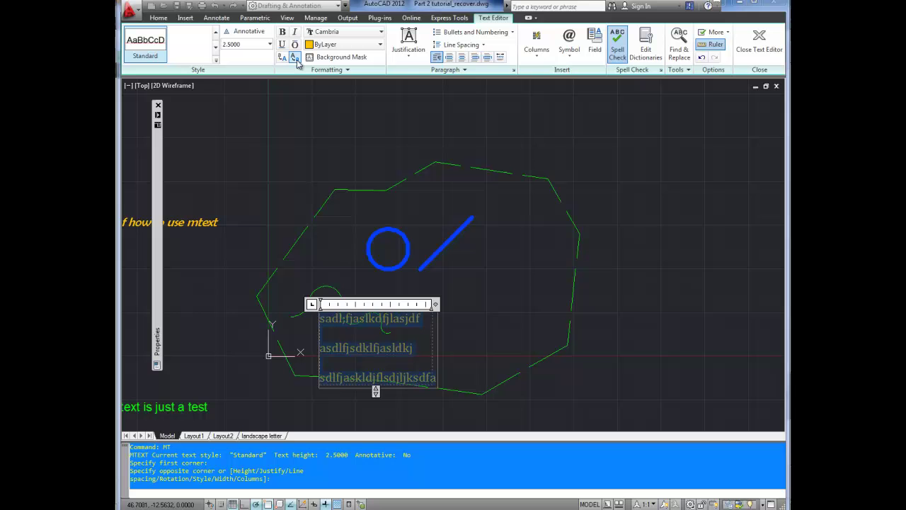
left_click(282, 34)
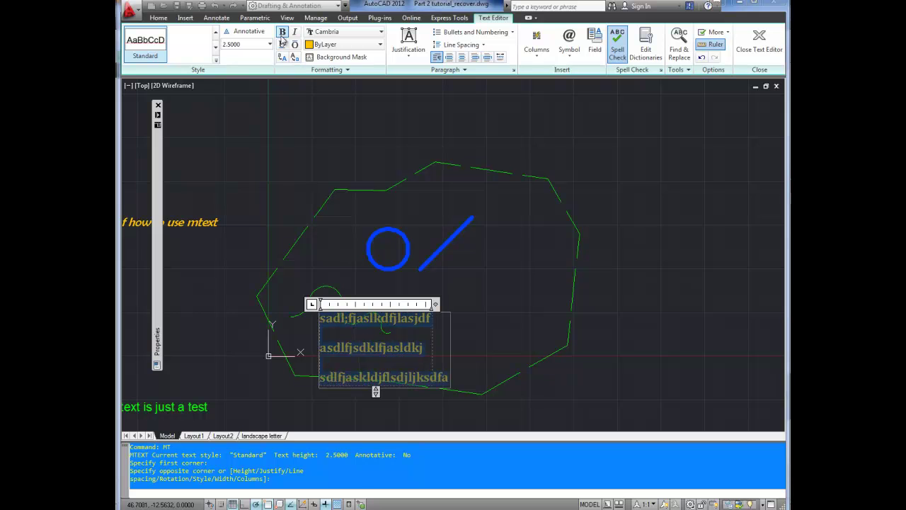
left_click(496, 303)
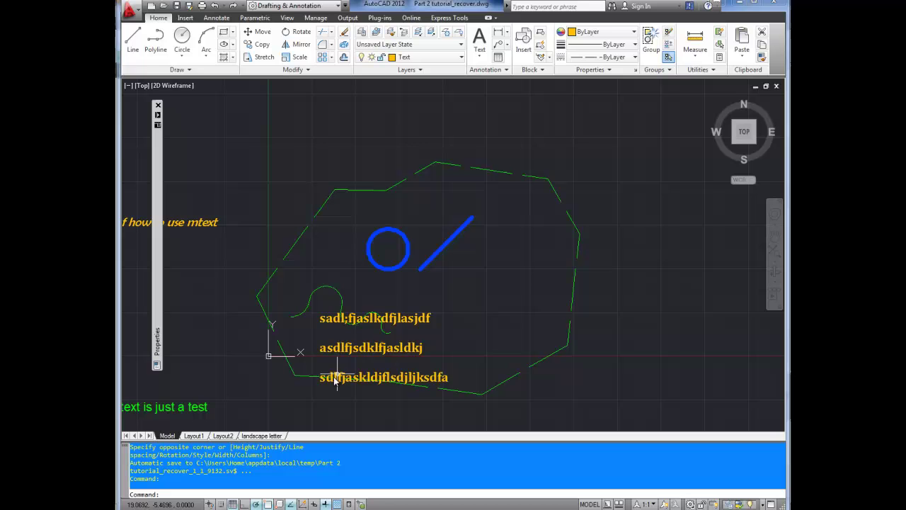
- Reopen the note and turn on a background mask filled with the drawing background colour
double_click(413, 350)
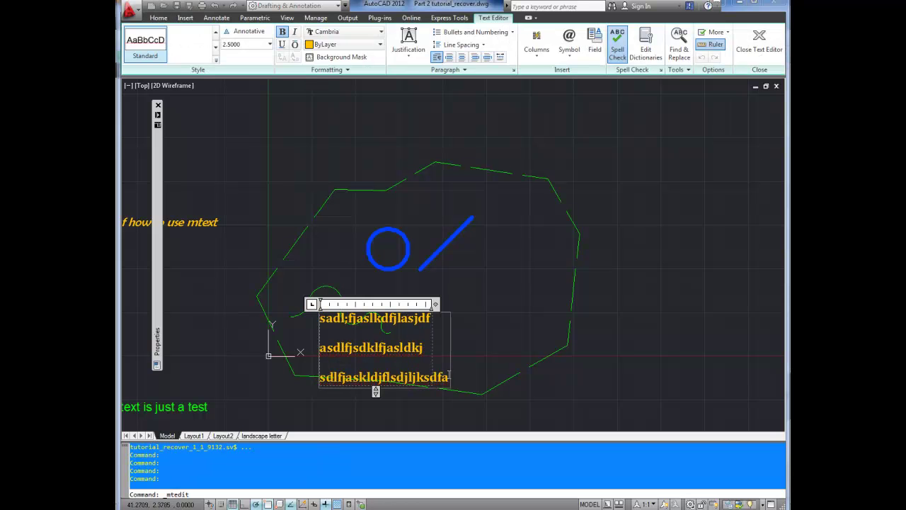
left_click_drag(448, 375, 317, 320)
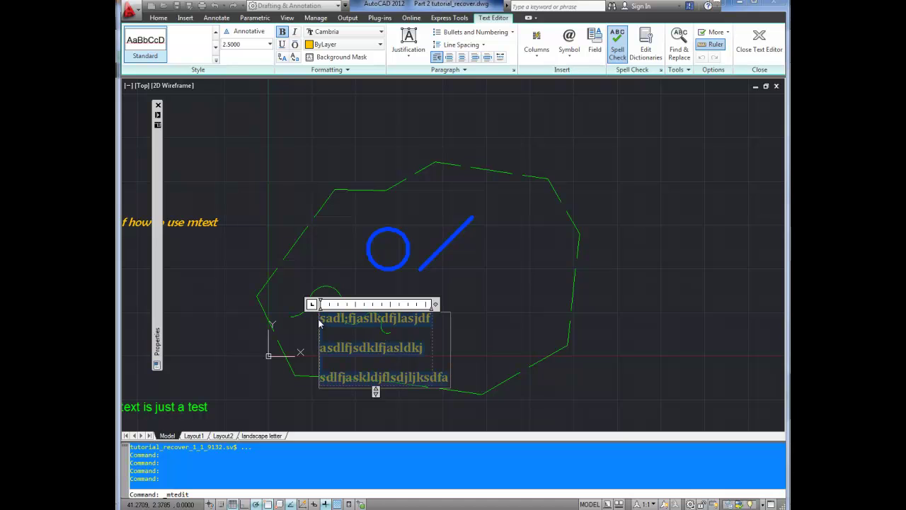
left_click(341, 58)
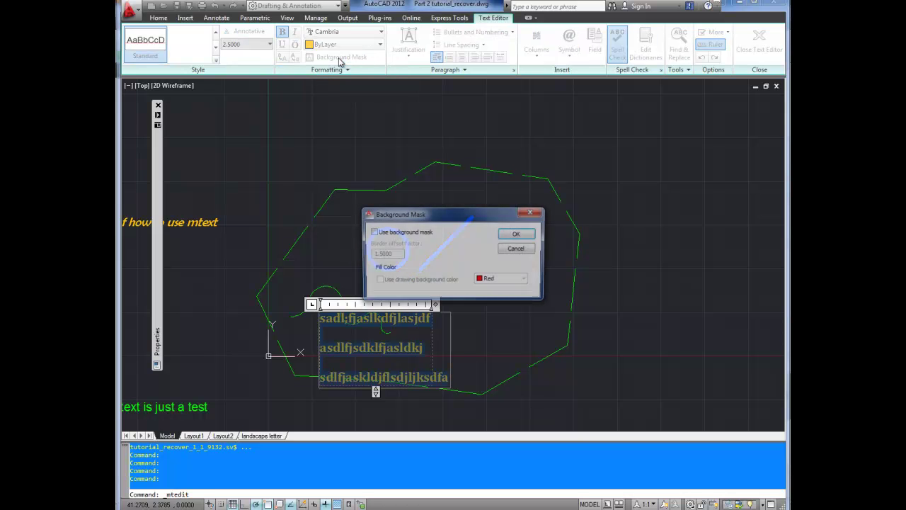
left_click(374, 232)
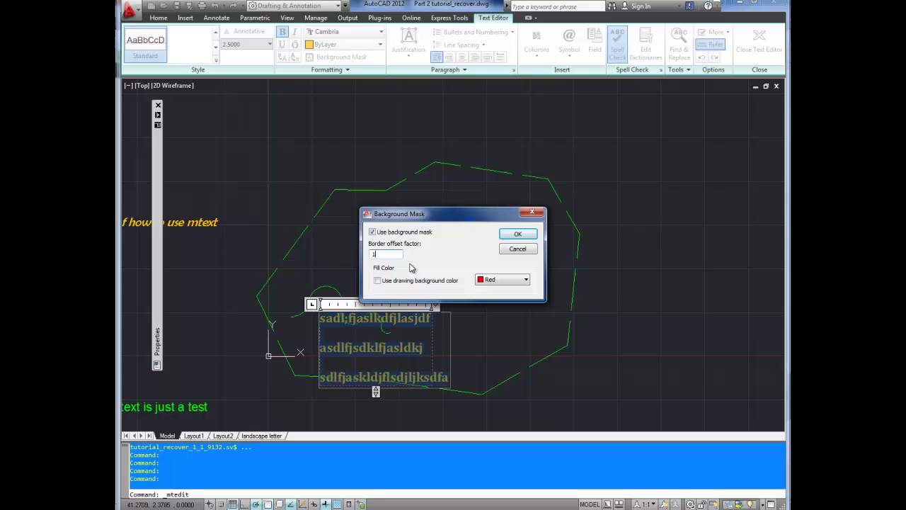
left_click(378, 281)
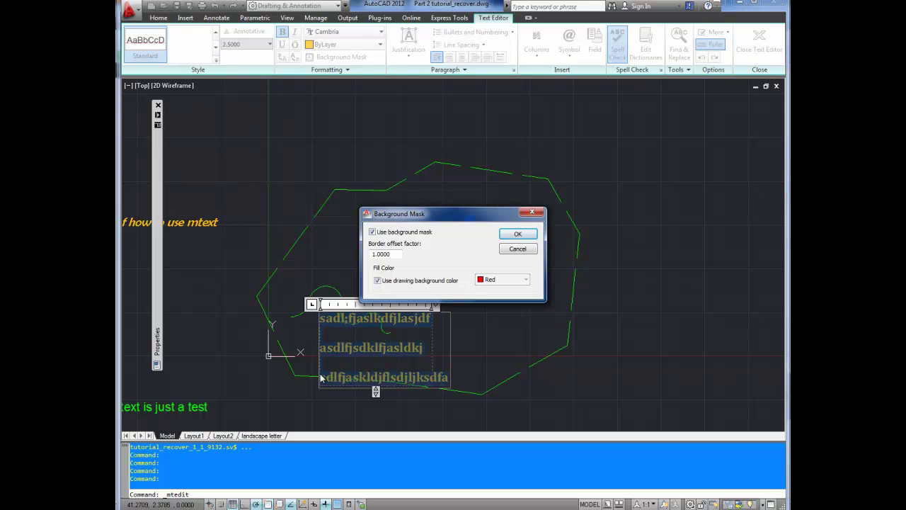
left_click(516, 235)
- Close the editor, zoom in to inspect the masked note, then pan back to the whole drawing
left_click(494, 308)
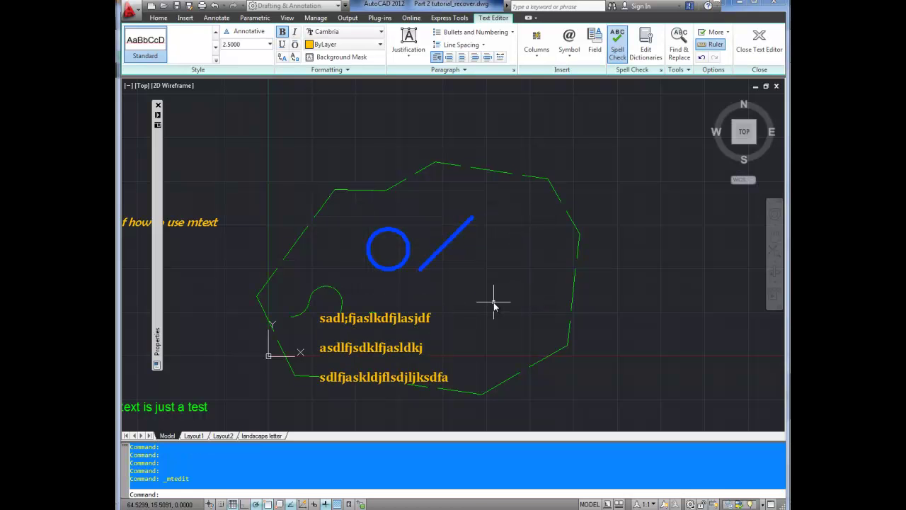
middle_click_drag(317, 344, 340, 310)
scroll(340, 310, "up", 3)
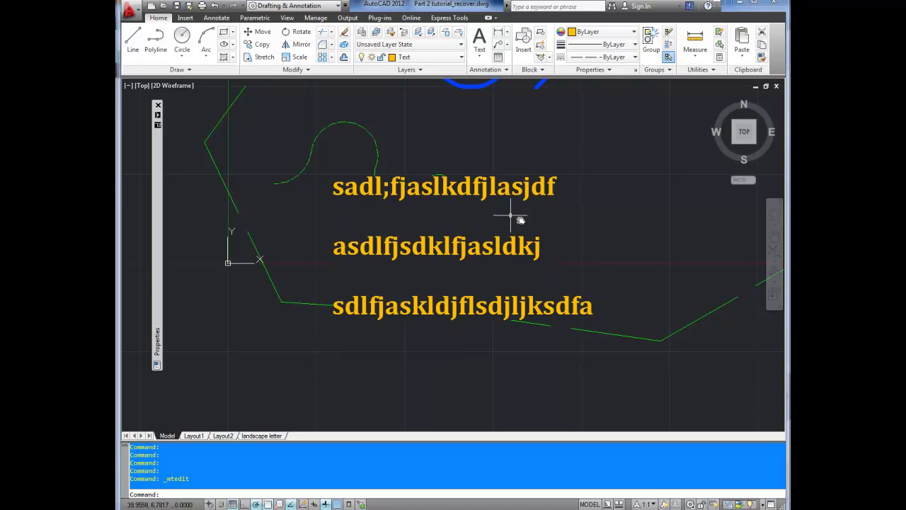
middle_click_drag(604, 232, 587, 251)
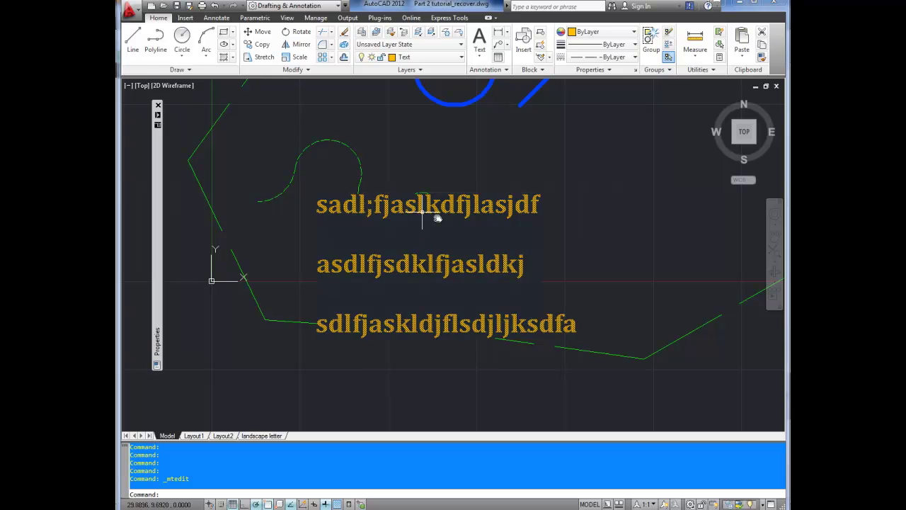
scroll(598, 216, "down", 2)
middle_click_drag(610, 214, 483, 253)
scroll(532, 237, "down", 2)
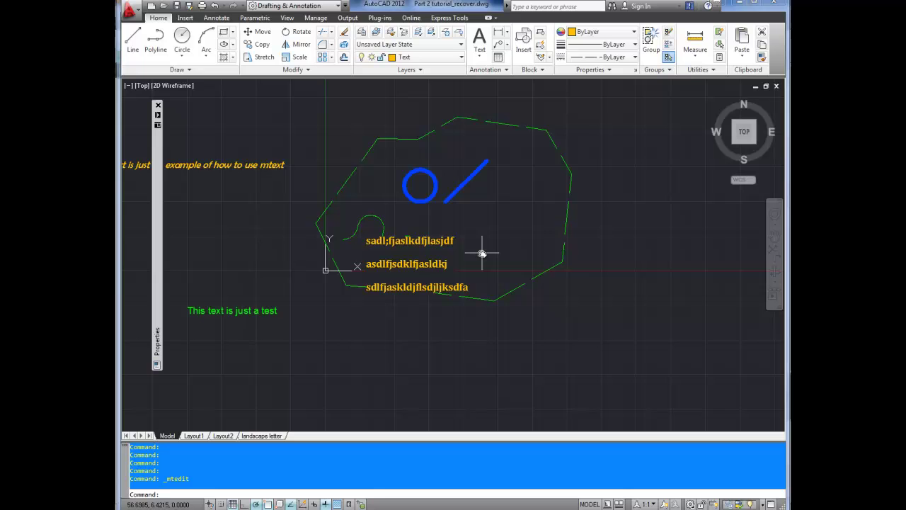
key("Escape")
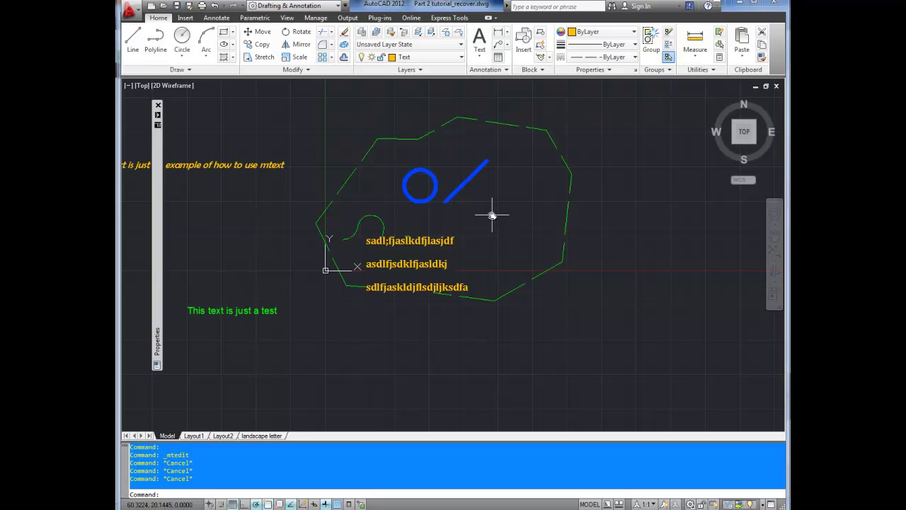
middle_click_drag(486, 237, 526, 257)
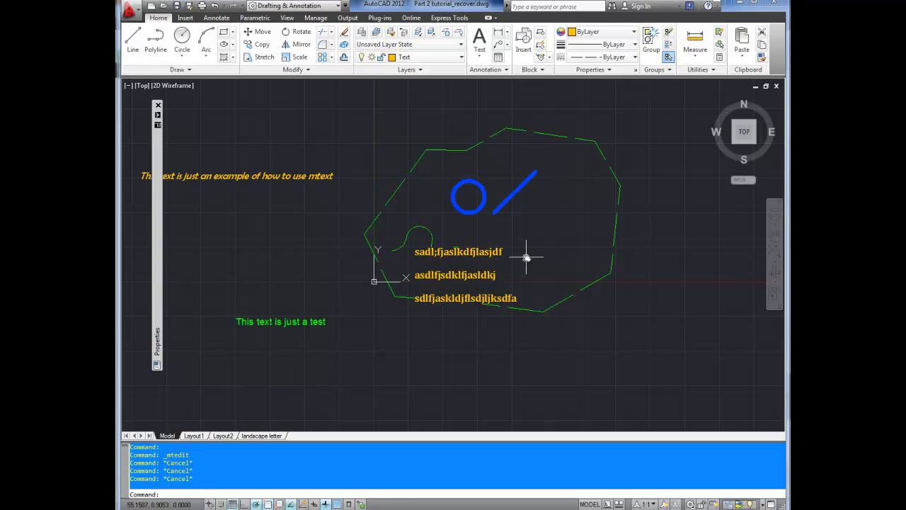